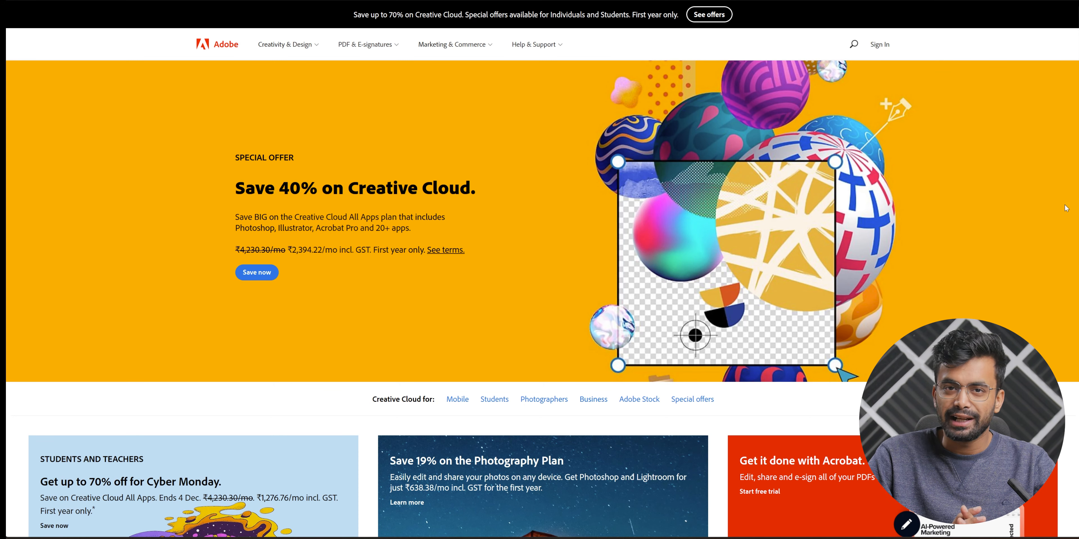
scroll(1012, 213, "down", 5)
scroll(1052, 247, "down", 1)
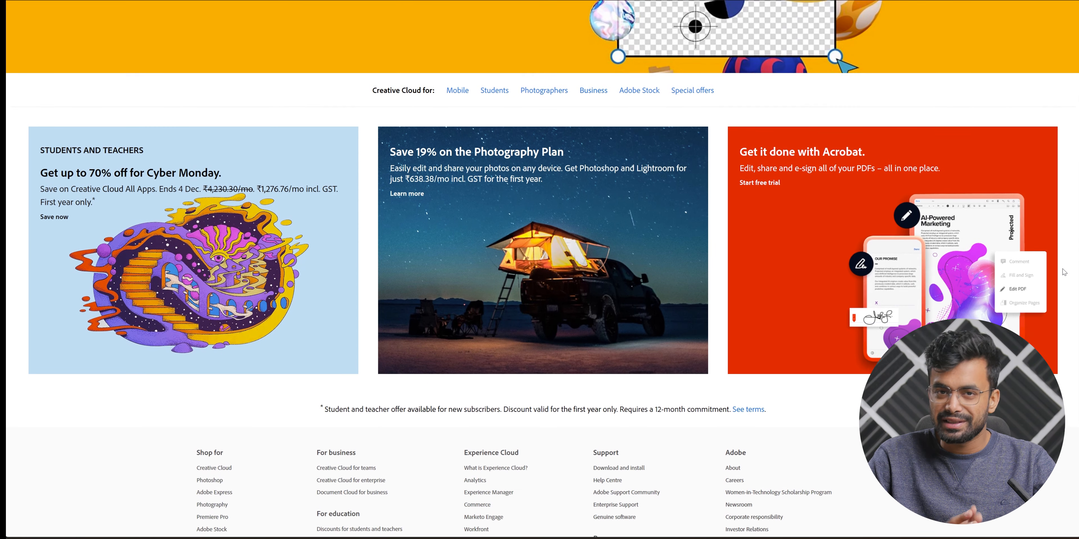
left_click(1053, 282)
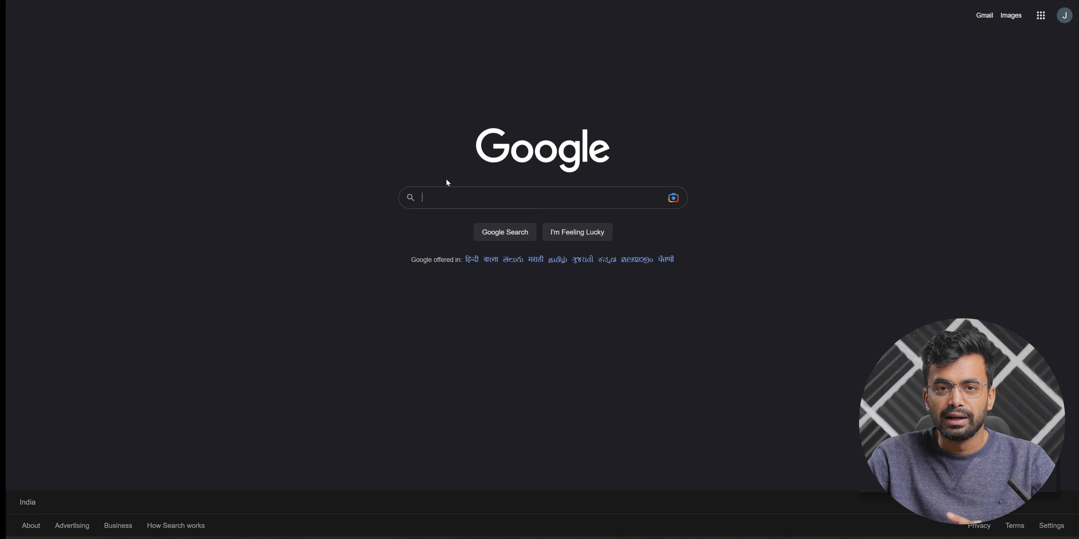
Step: Search Google for "adobe pdf merge" and open Adobe Acrobat's Merge PDFs online page
type("adobe ")
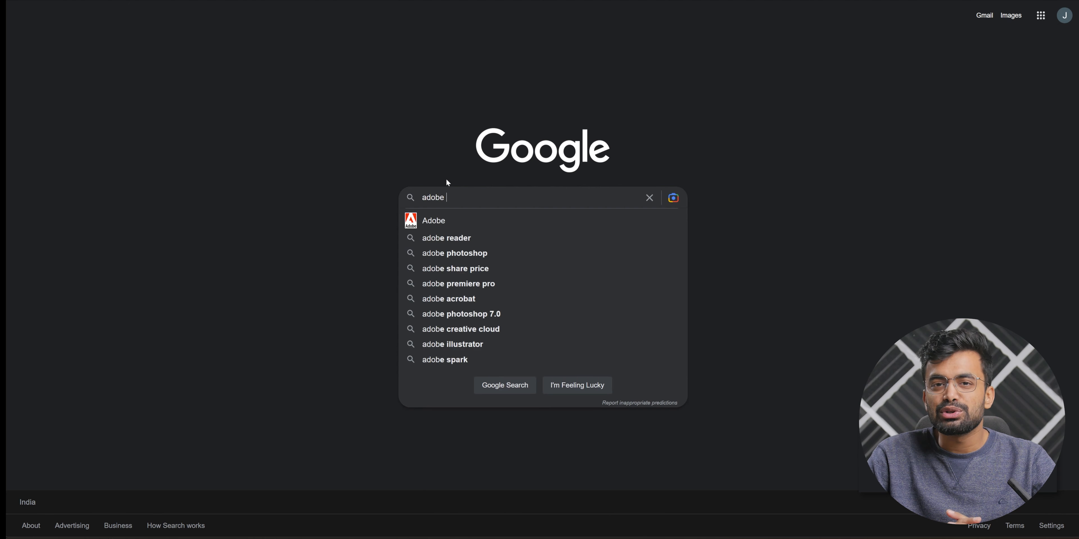
type("pdf merge")
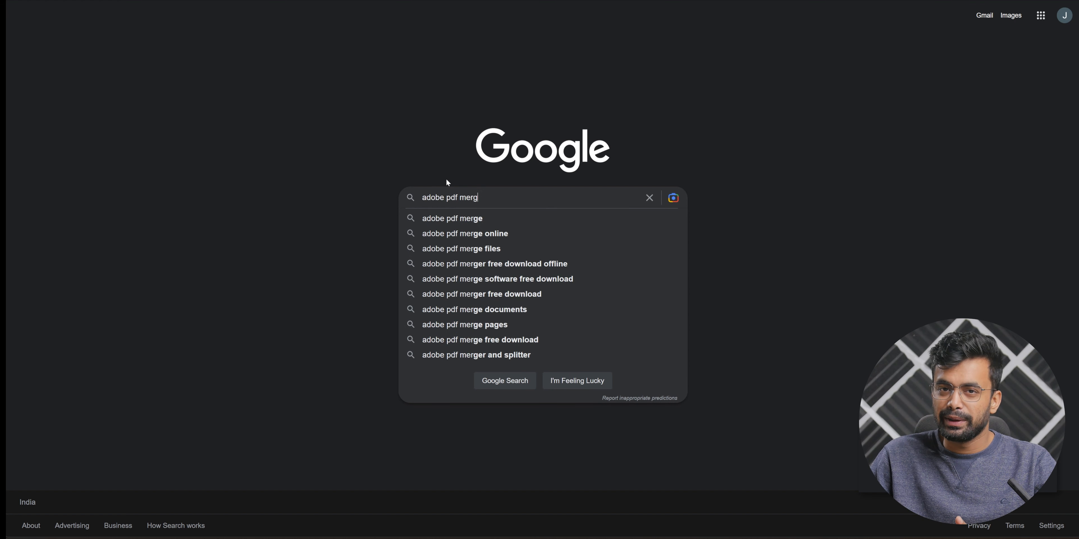
key("Return")
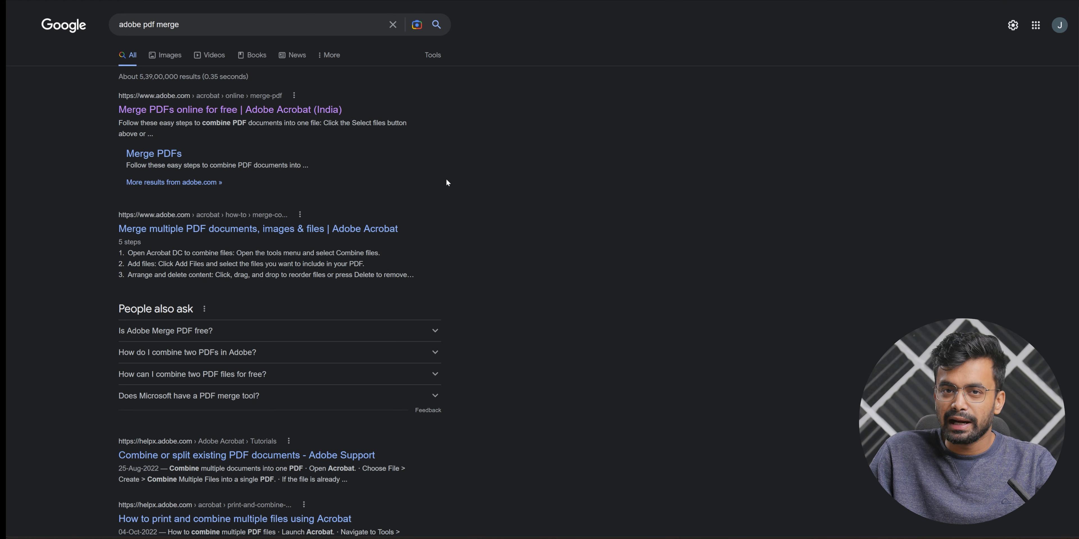
left_click(309, 111)
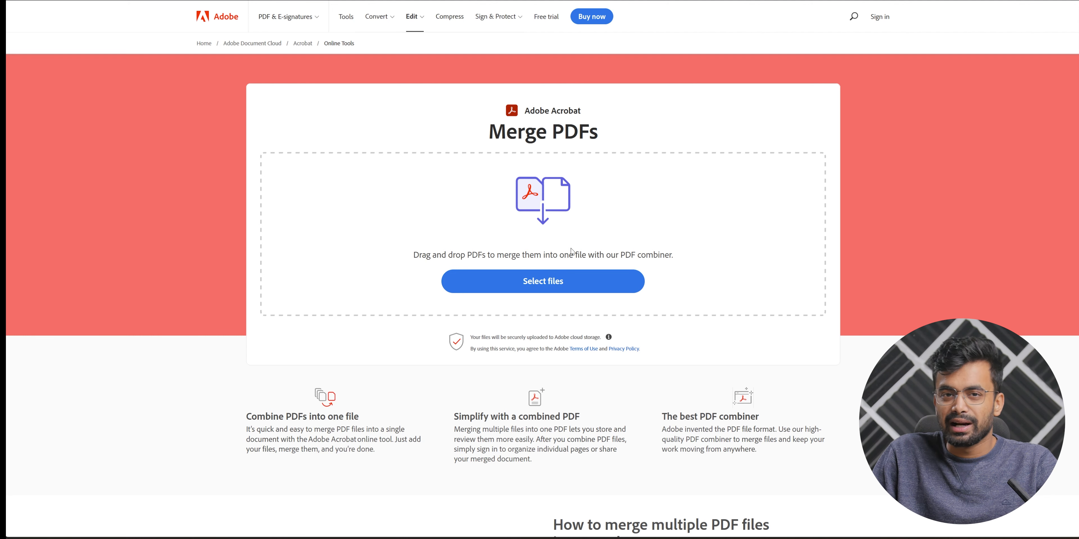
Step: Add JBL_PartyBox_Encore_Essential_SpecSheet_English and Quick Start Guide - MH650 from the computer as files for merging
left_click(543, 286)
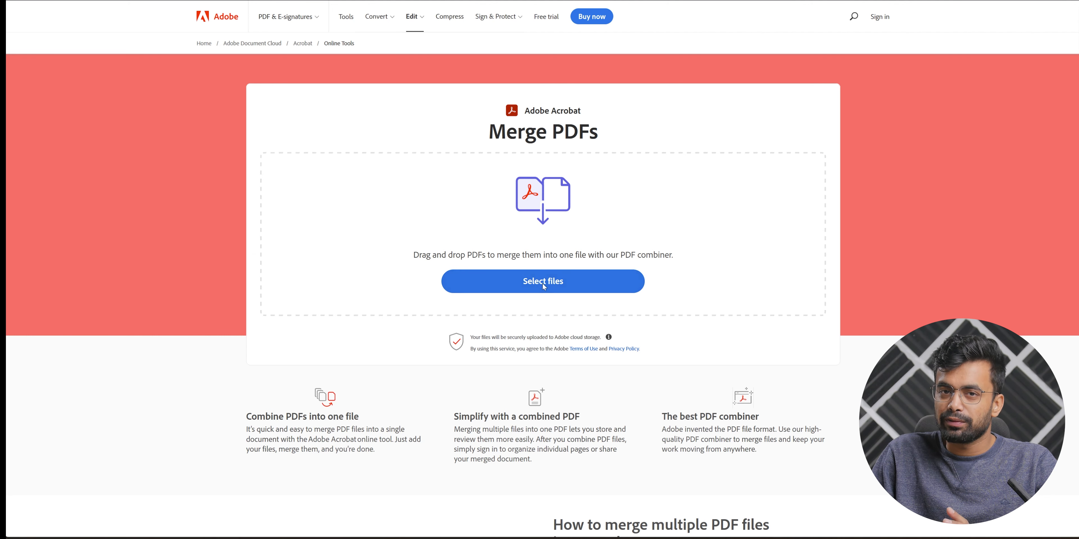
left_click_drag(140, 76, 128, 36)
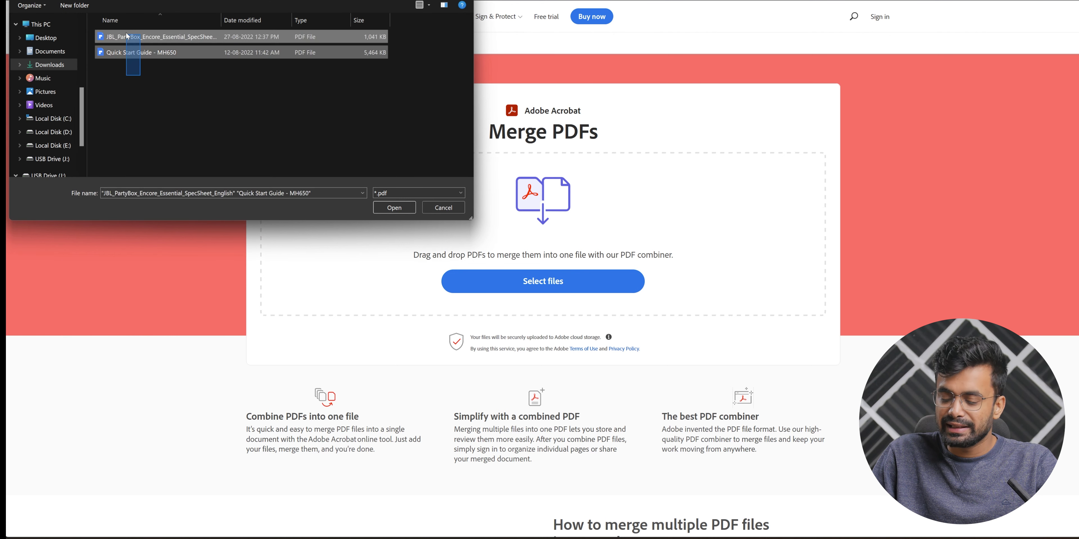
left_click(393, 208)
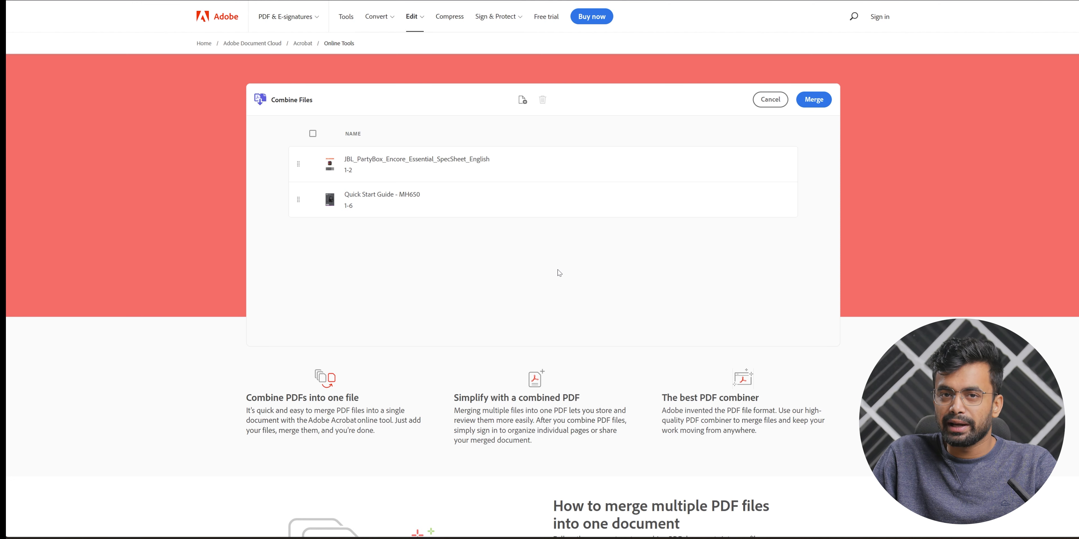
Step: Place Quick Start Guide - MH650 above the JBL spec sheet and merge the two files
left_click_drag(298, 201, 299, 164)
left_click(313, 165)
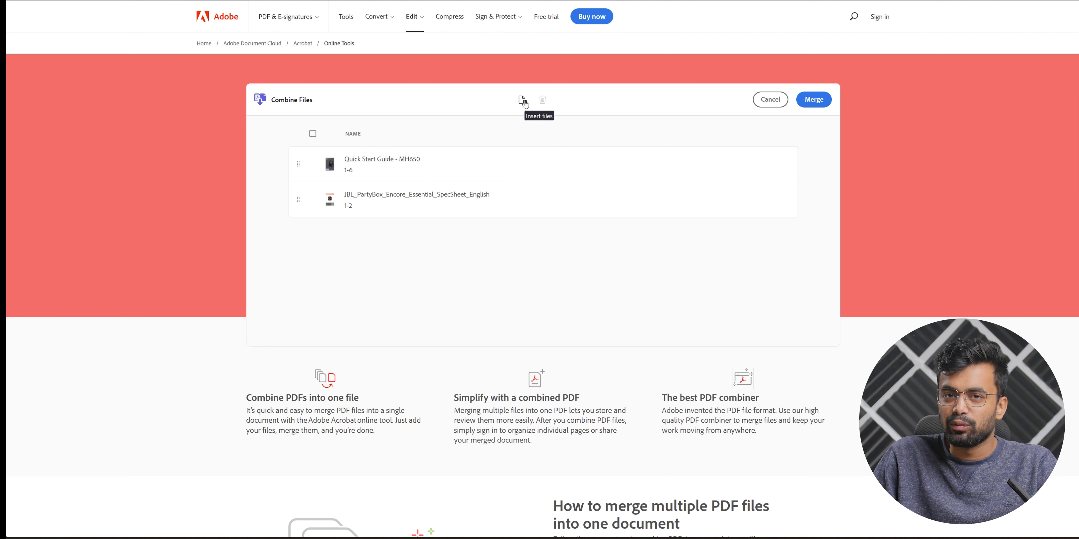
left_click(322, 166)
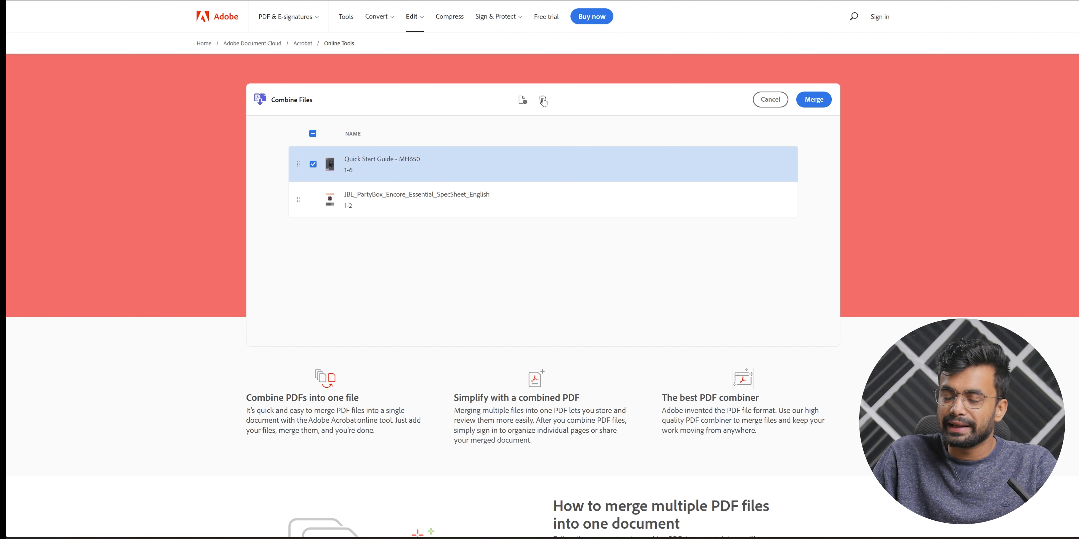
left_click(335, 164)
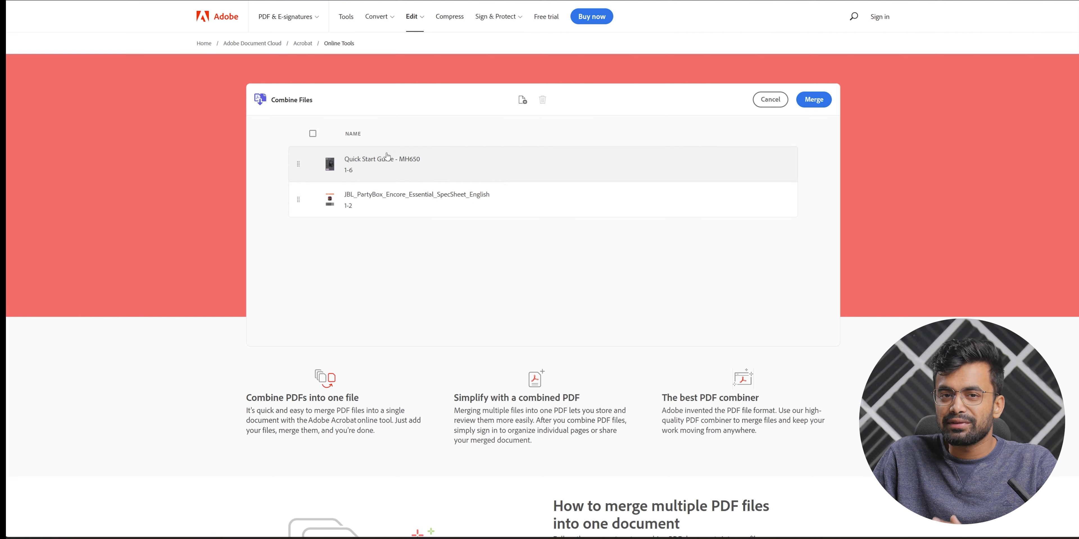
left_click(814, 99)
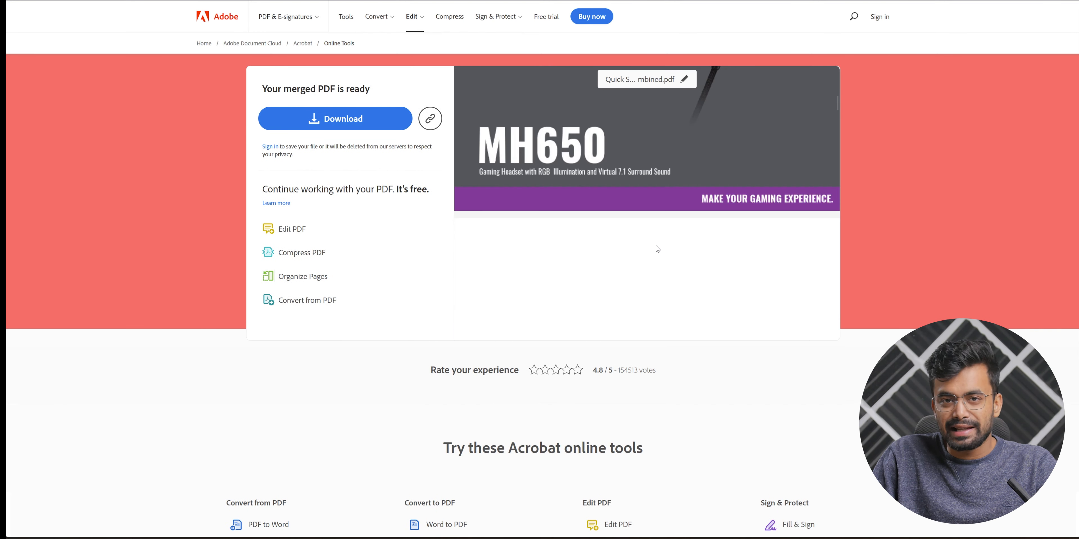
Step: Check the merged document's preview and download it as Quick Start Guide - MH650-combined
scroll(655, 249, "down", 20)
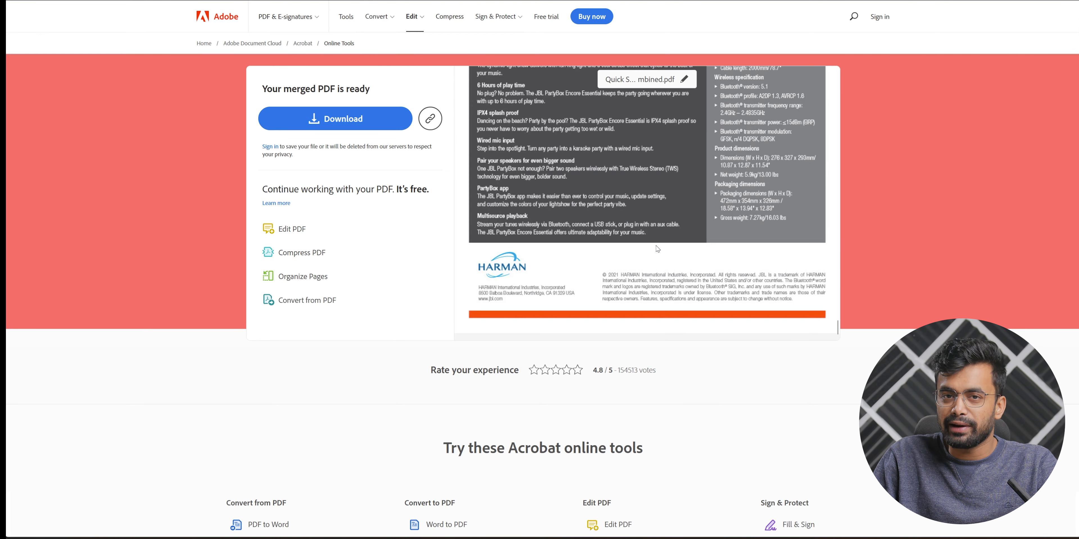
scroll(656, 249, "down", 10)
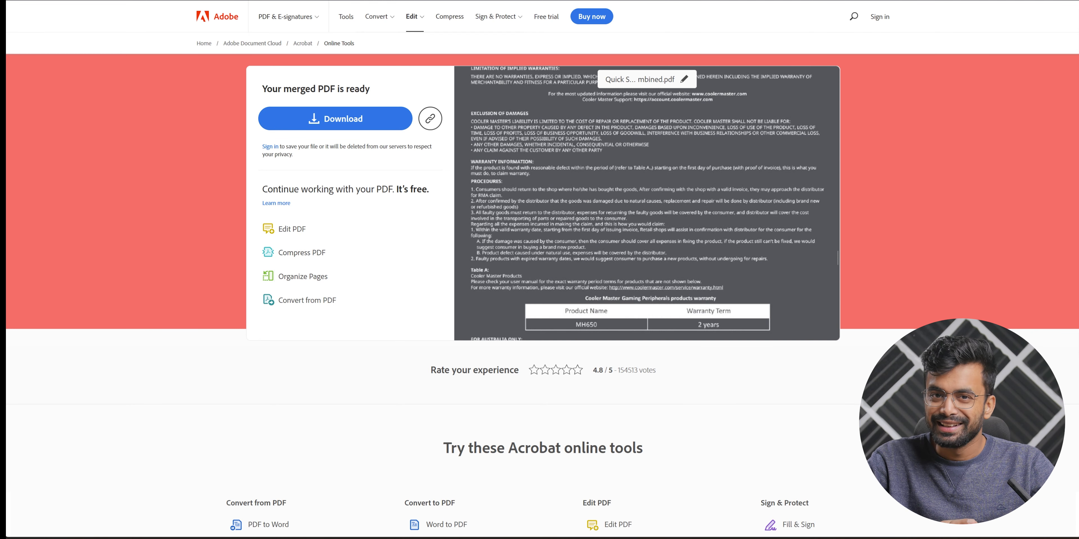
left_click(338, 122)
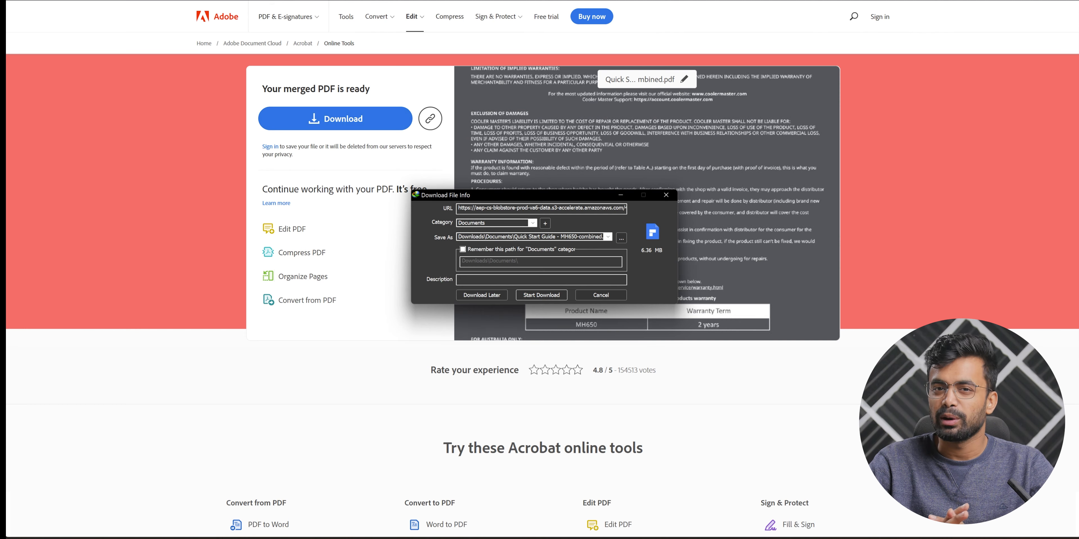
left_click(542, 295)
left_click(545, 282)
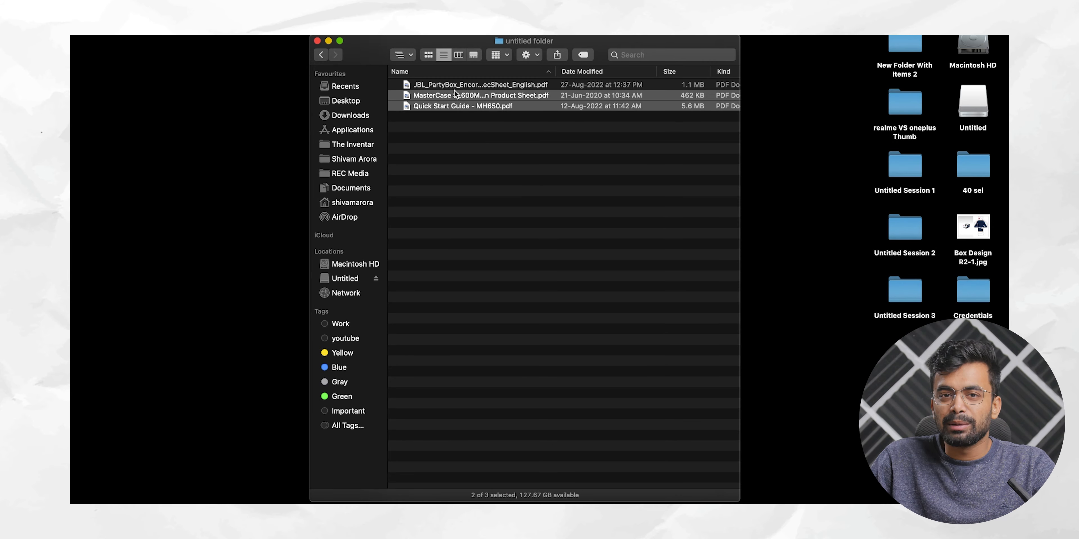
Step: Open all three PDFs from the untitled folder in Preview, then close the JBL spec sheet's window
left_click_drag(465, 137, 443, 87)
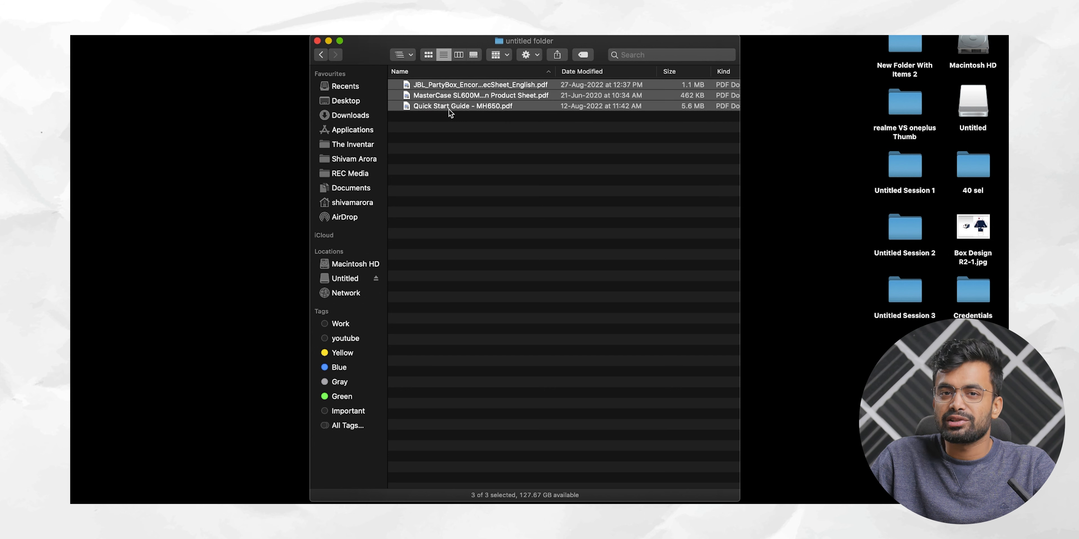
right_click(437, 99)
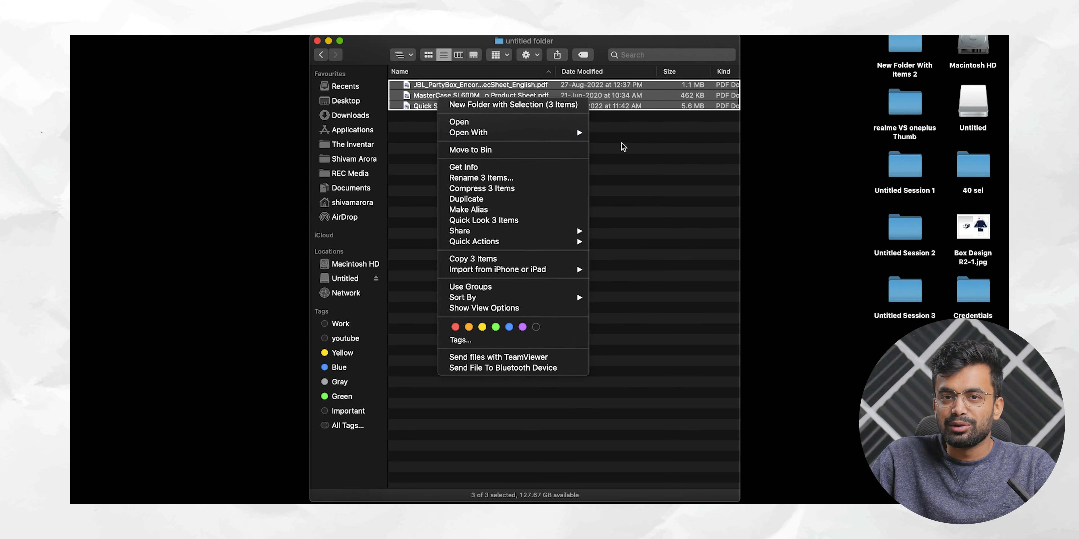
left_click(616, 133)
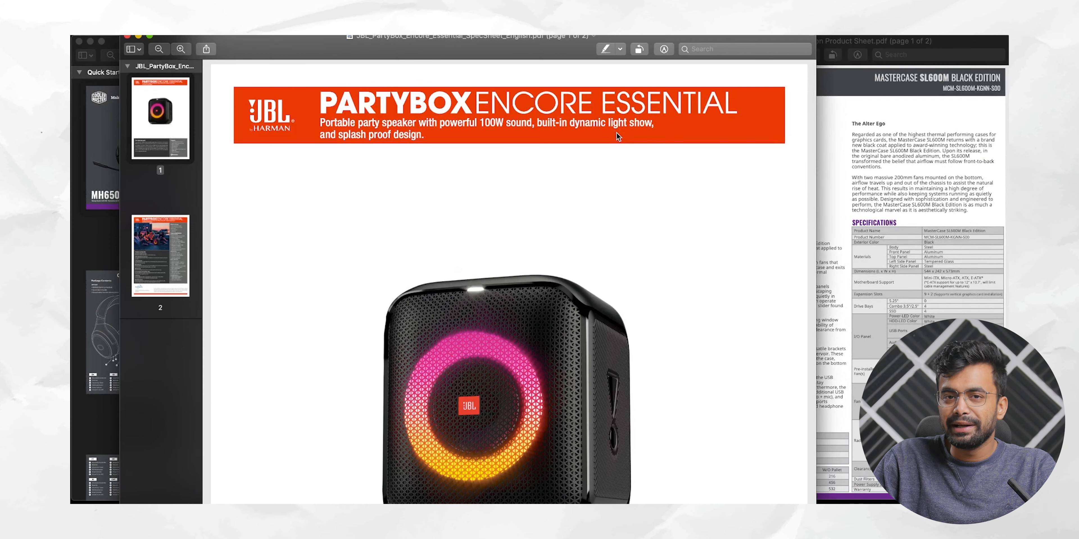
left_click(126, 37)
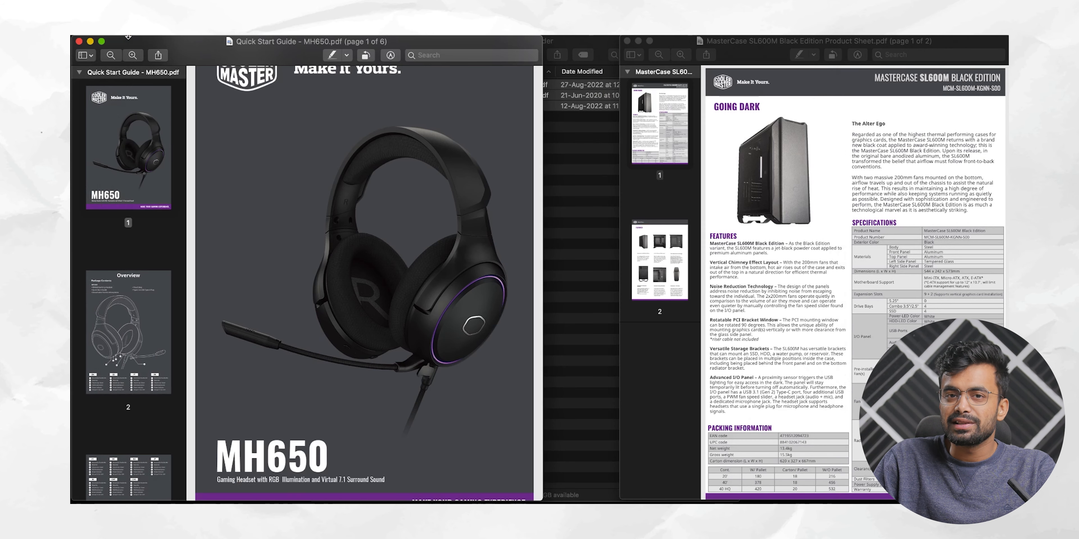
Step: Duplicate the JBL spec sheet PDF in the untitled folder and name the copy Final
left_click(600, 173)
left_click_drag(444, 87, 445, 154)
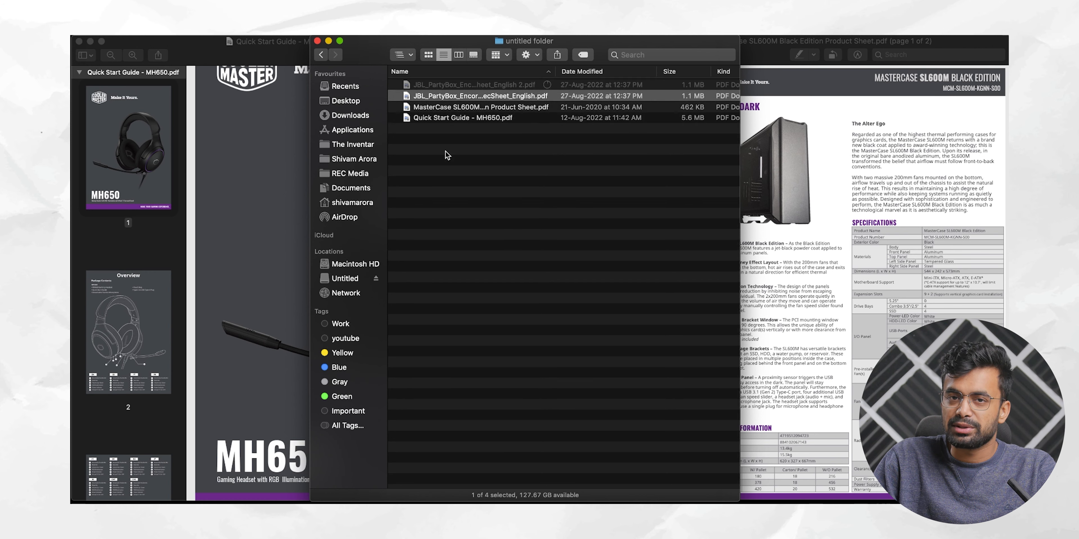
key("Return")
type("Final")
key("Return")
Step: Open Final.pdf with page thumbnails shown in its sidebar and go to its first page
double_click(436, 85)
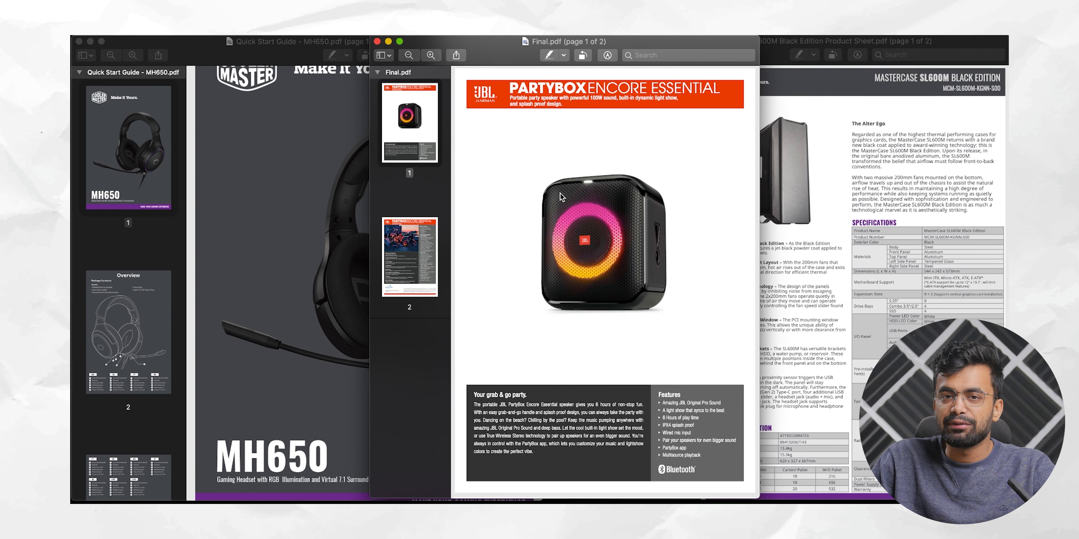
left_click(383, 55)
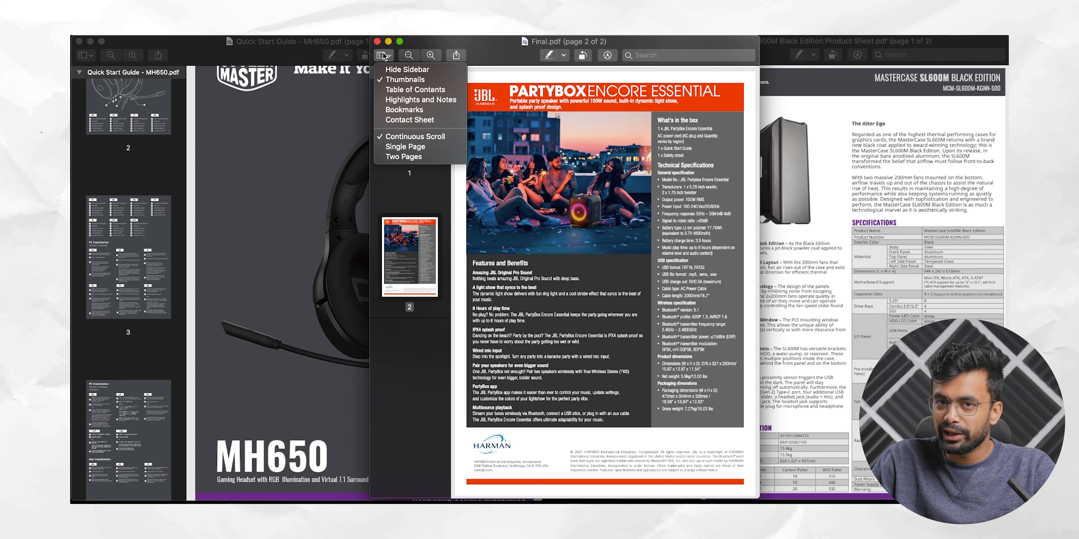
left_click(401, 80)
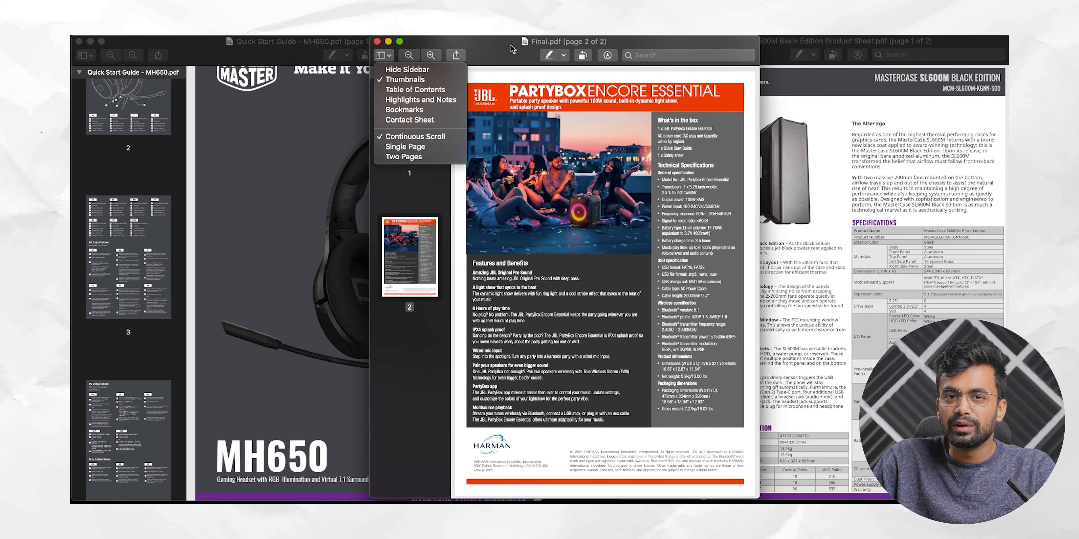
left_click(417, 163)
left_click(415, 246)
left_click(417, 161)
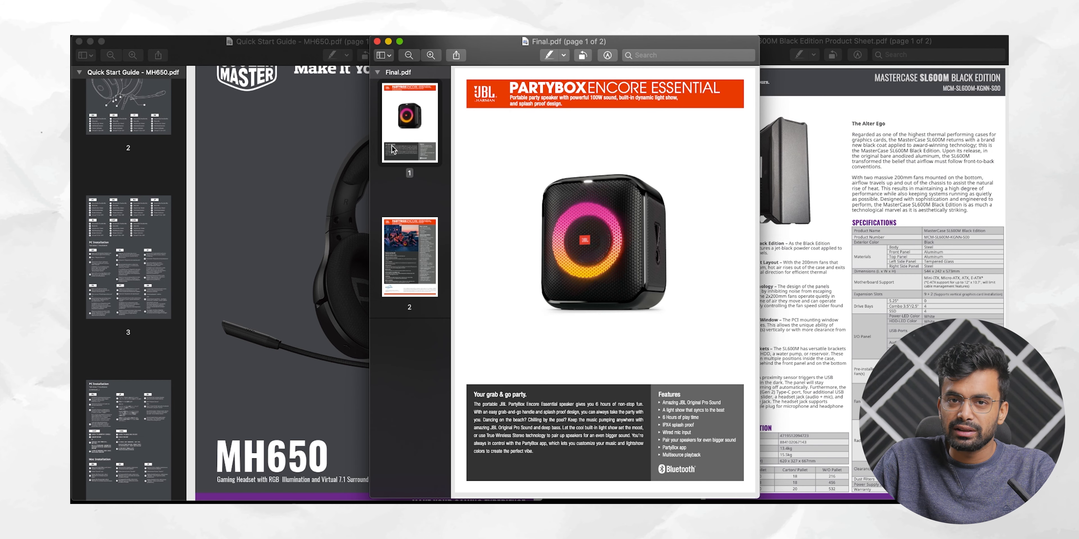
Step: Copy all six pages of Quick Start Guide - MH650.pdf into Final.pdf after its second page
left_click(143, 117)
scroll(193, 141, "up", 2)
scroll(126, 168, "up", 5)
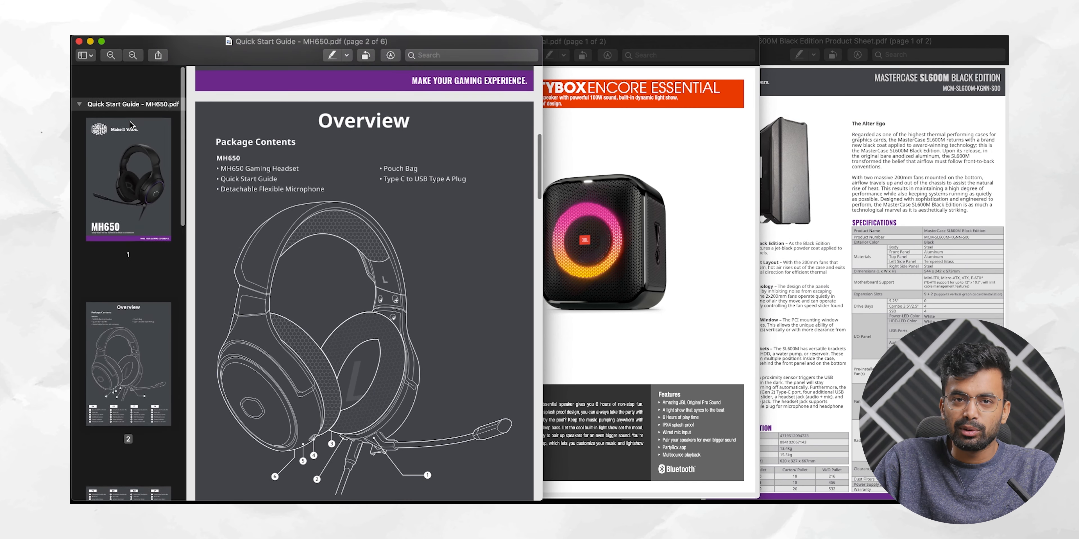
left_click(111, 121)
scroll(138, 255, "down", 10)
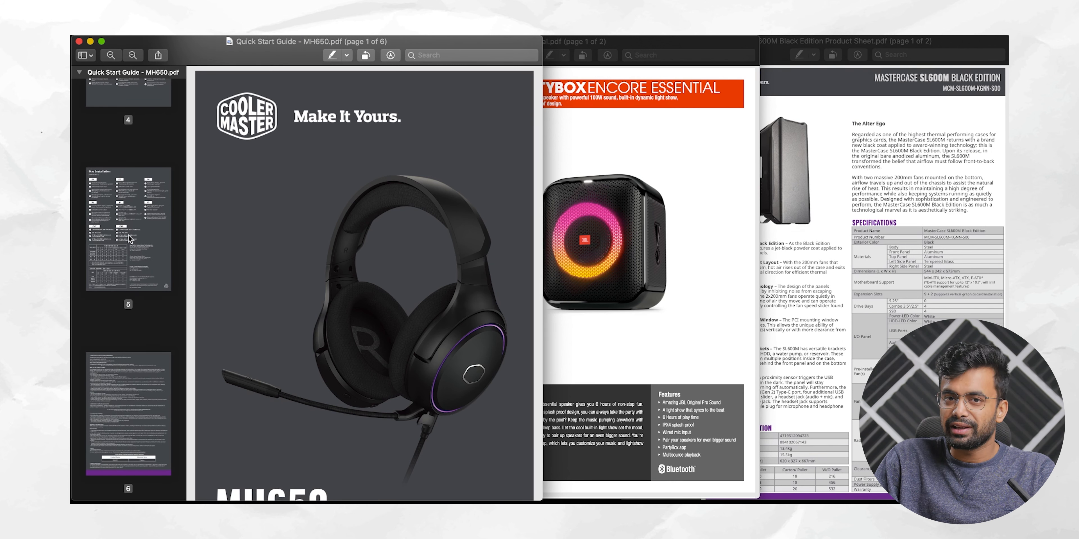
left_click_drag(284, 393, 416, 410)
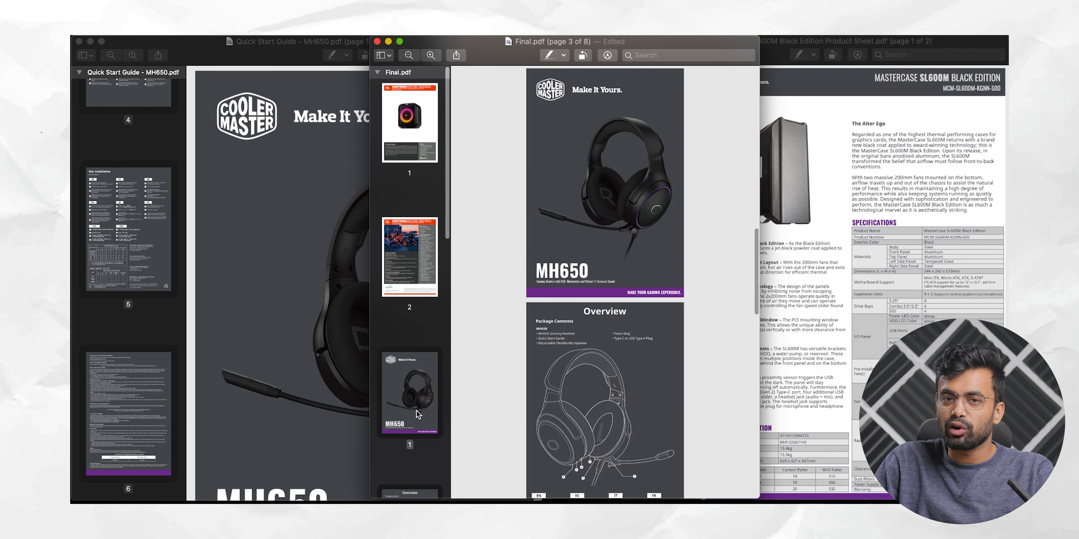
scroll(416, 411, "down", 5)
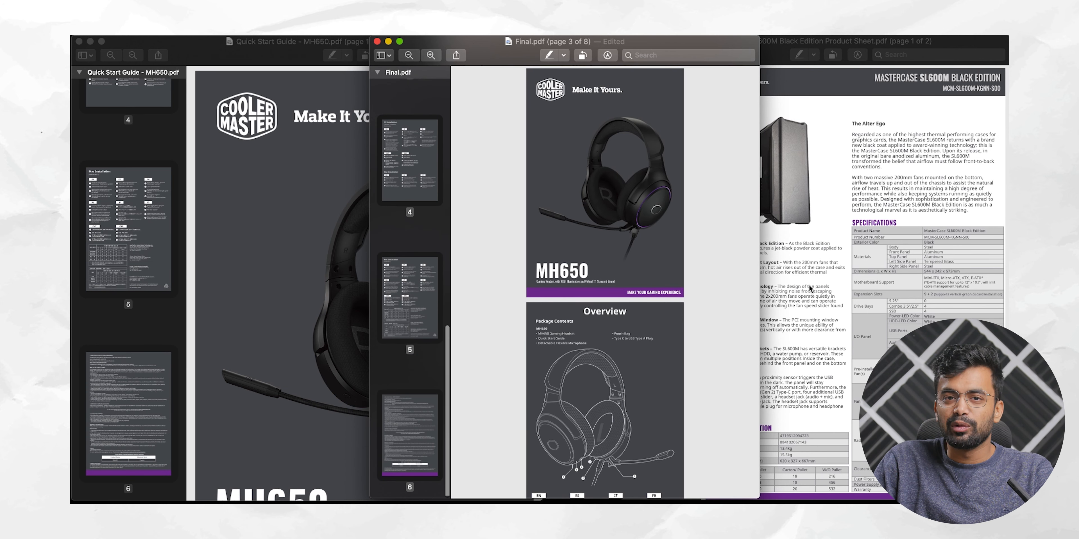
Step: Add both pages of the MasterCase SL600M product sheet to the end of Final.pdf and review the combined pages
left_click(821, 284)
left_click(667, 260)
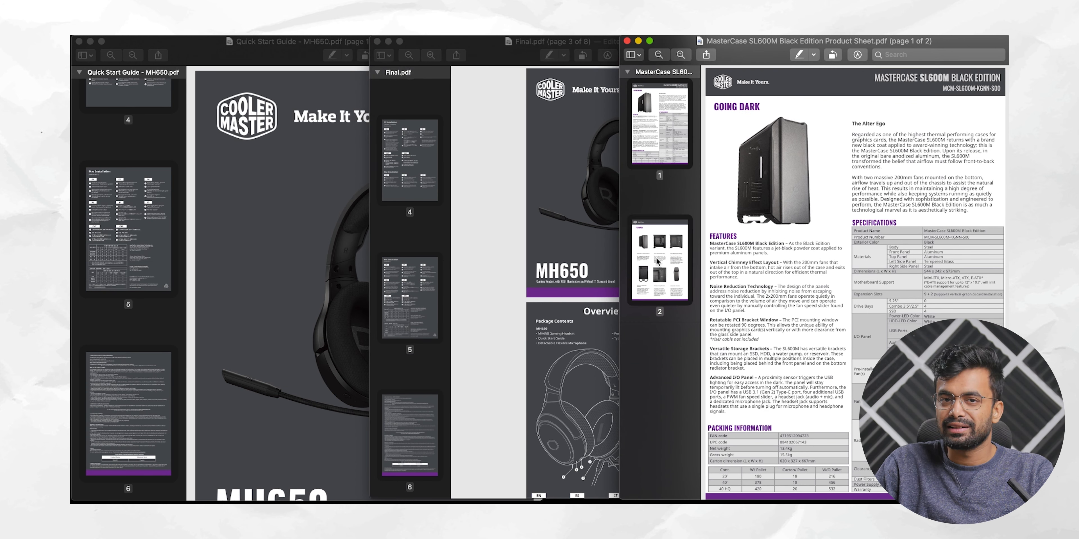
left_click_drag(663, 253, 423, 486)
scroll(416, 449, "down", 5)
left_click(416, 258)
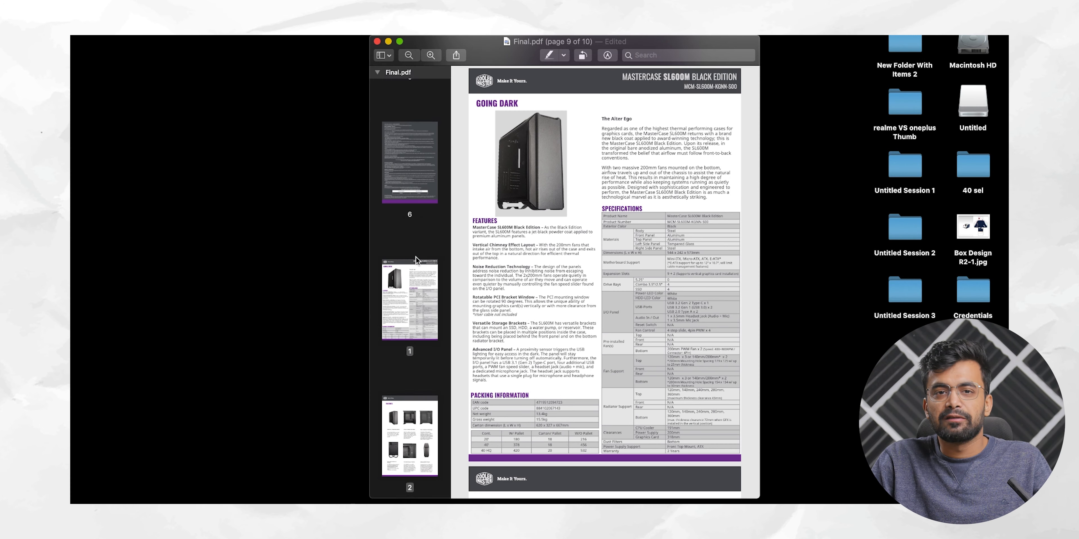
scroll(417, 259, "up", 10)
left_click(416, 281)
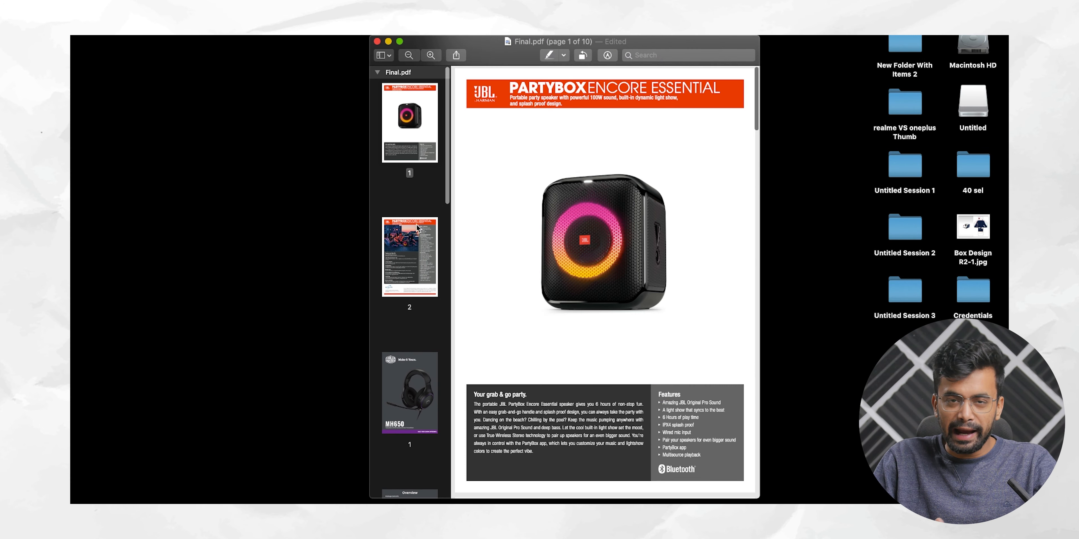
left_click(410, 394)
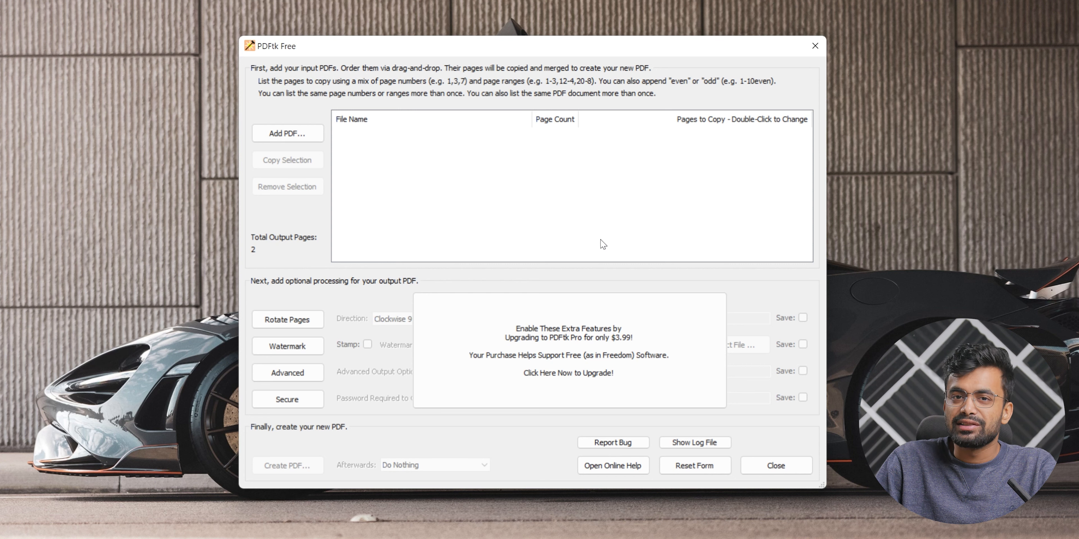
Step: Add the JBL spec sheet and Quick Start Guide - MH650 PDFs from the pdf merge folder, placing the JBL file below the guide
left_click(287, 133)
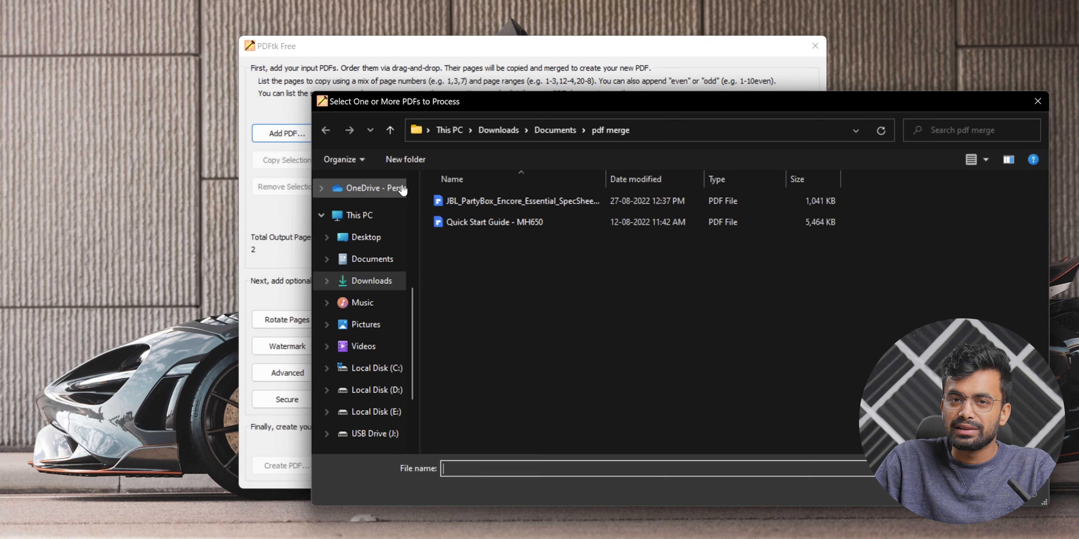
left_click_drag(516, 243, 503, 190)
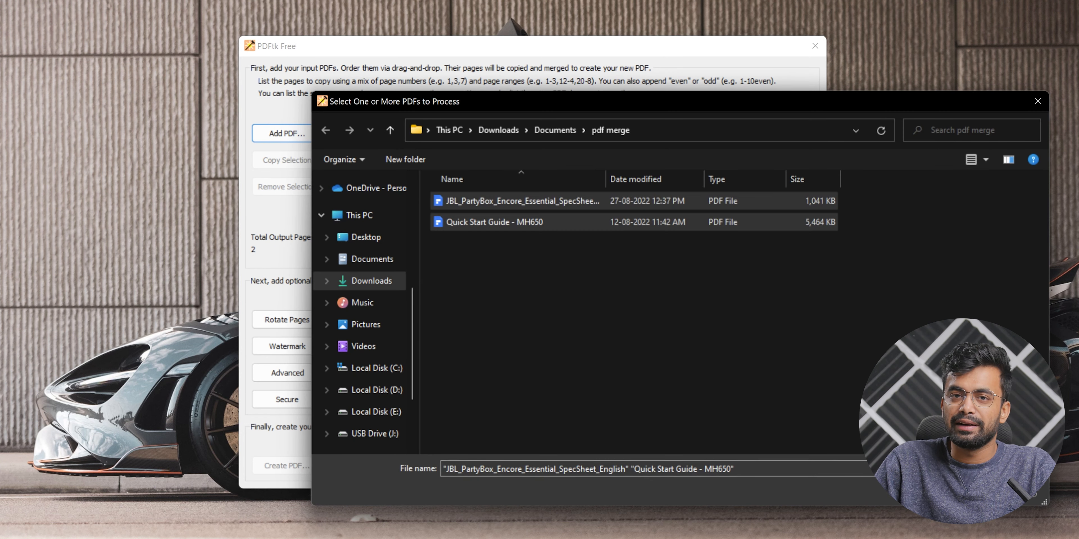
left_click(951, 490)
left_click(391, 134)
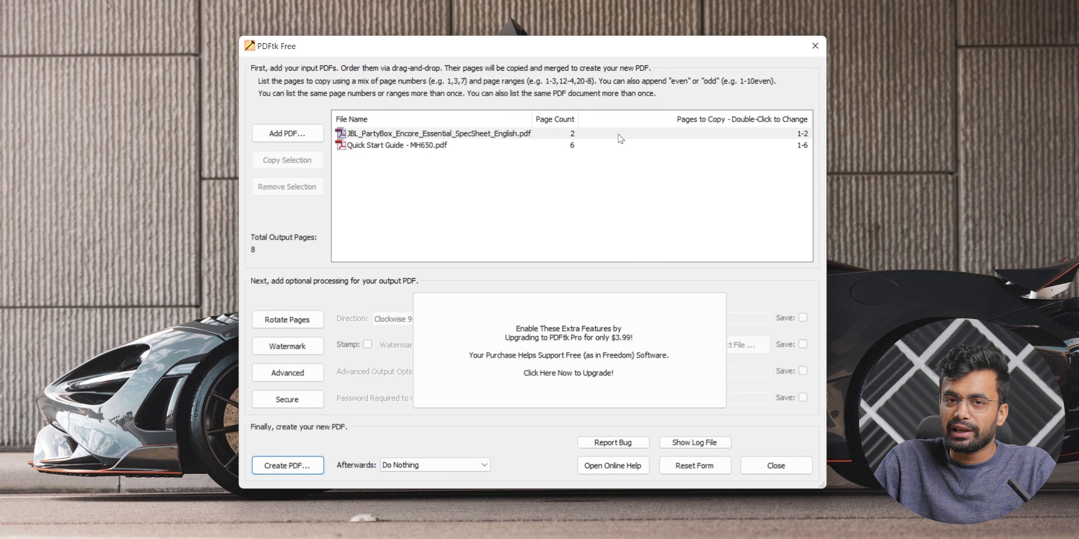
left_click_drag(391, 135, 394, 159)
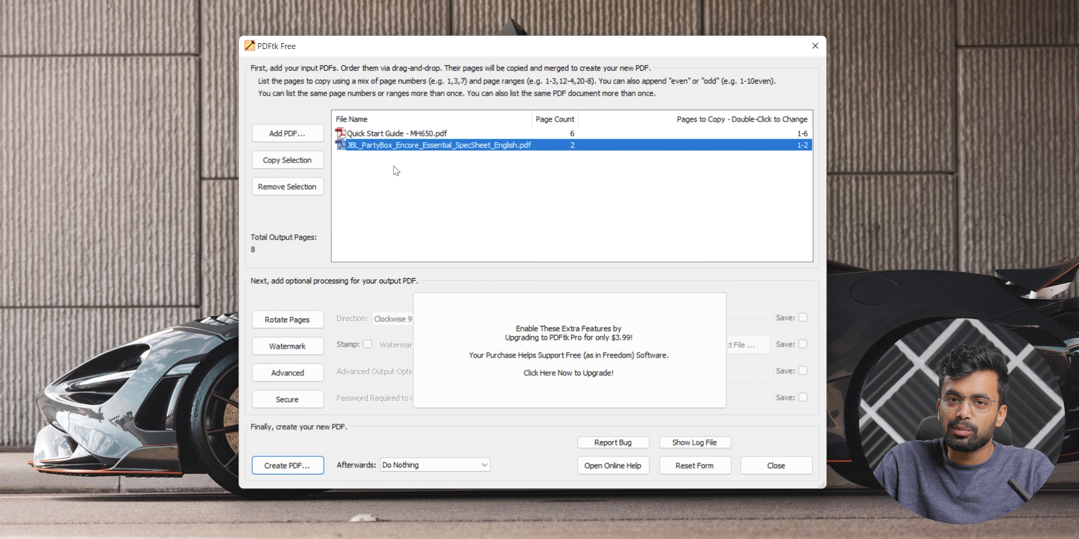
Step: Set the pages to copy from Quick Start Guide - MH650.pdf to 1-4
left_click(802, 134)
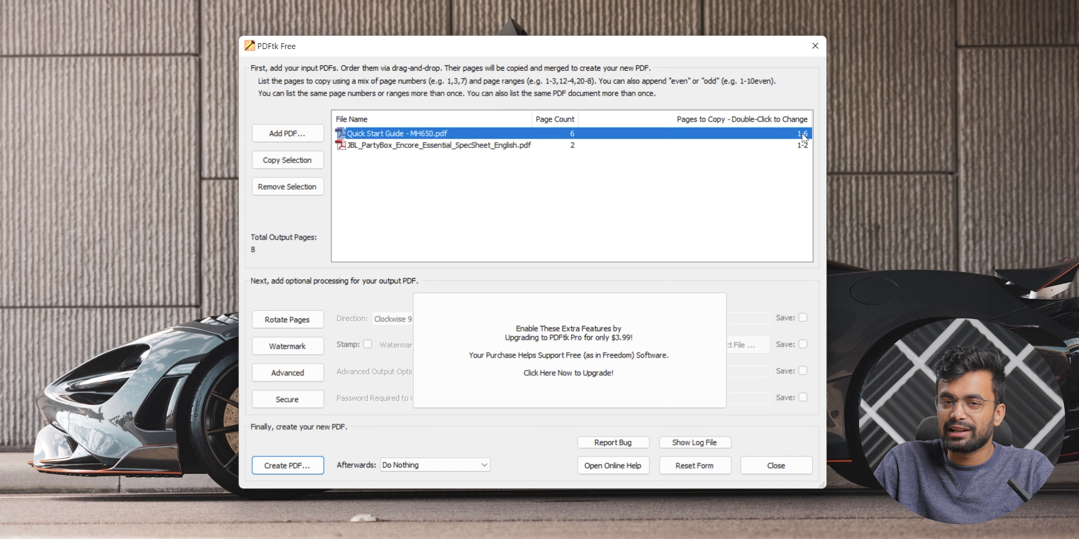
double_click(802, 134)
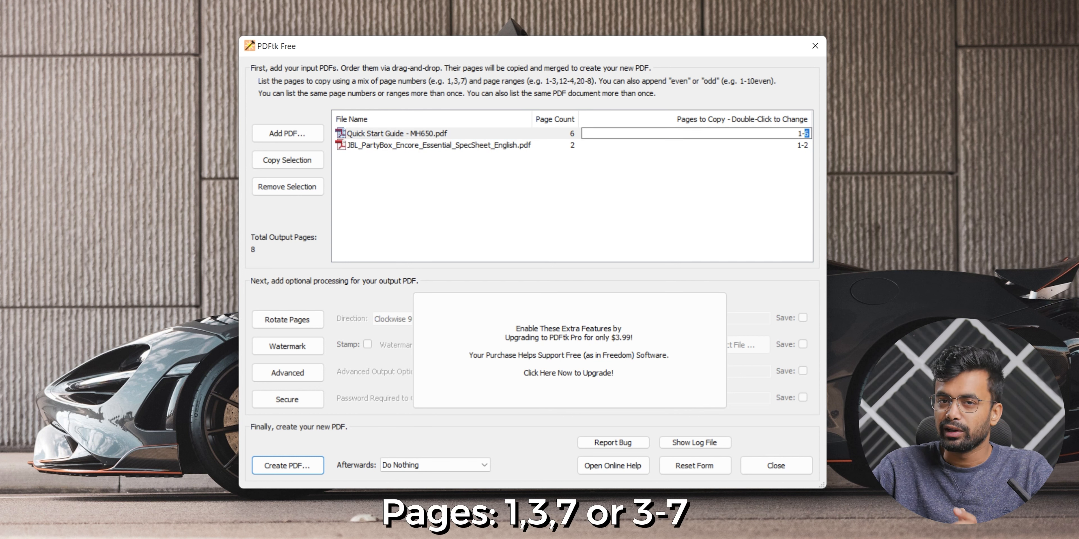
left_click(787, 185)
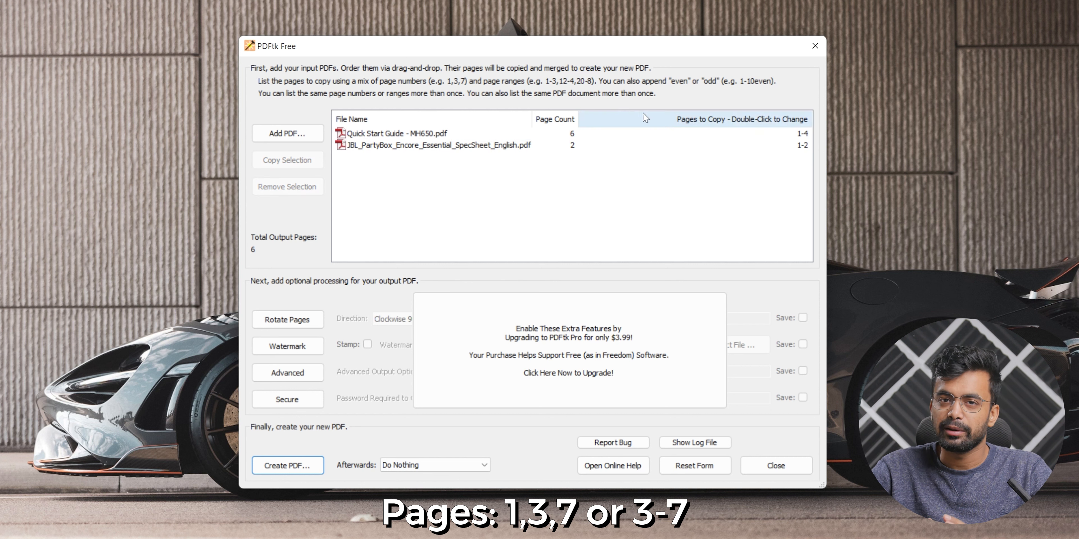
Step: Duplicate the JBL_PartyBox_Encore_Essential_SpecSheet_English.pdf entry in the list of input files
left_click(801, 146)
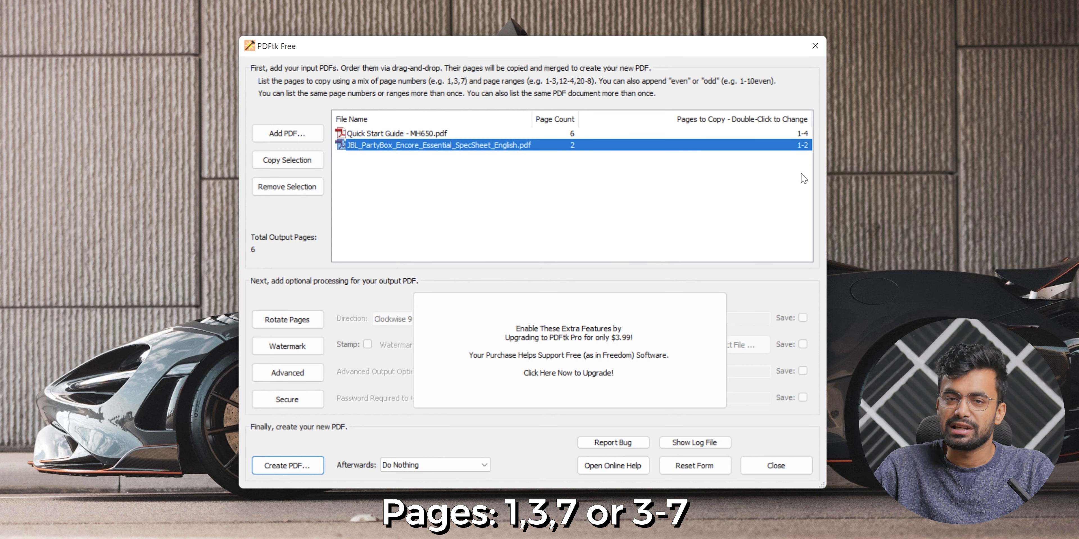
left_click(595, 218)
left_click(398, 146)
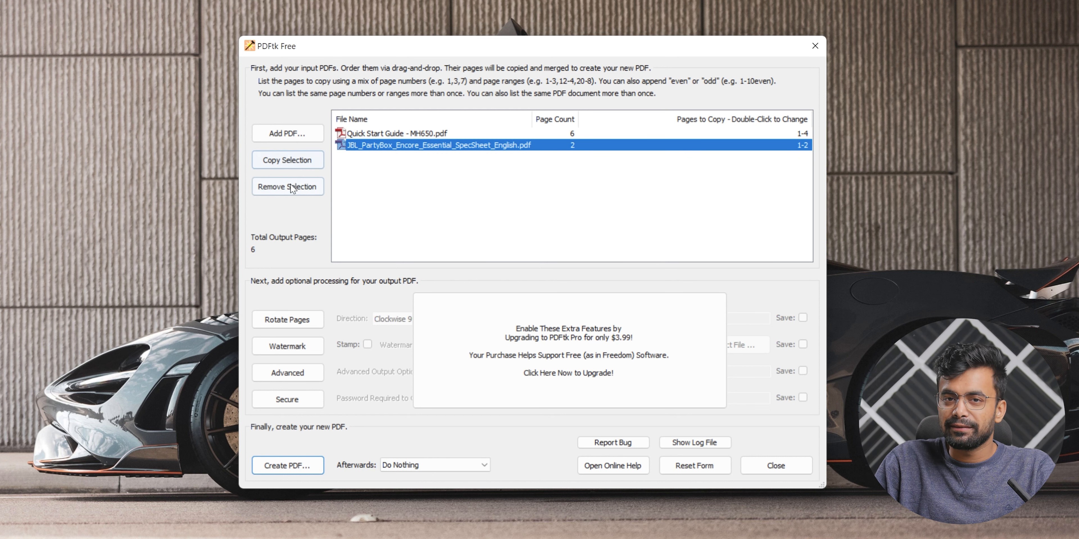
key("alt")
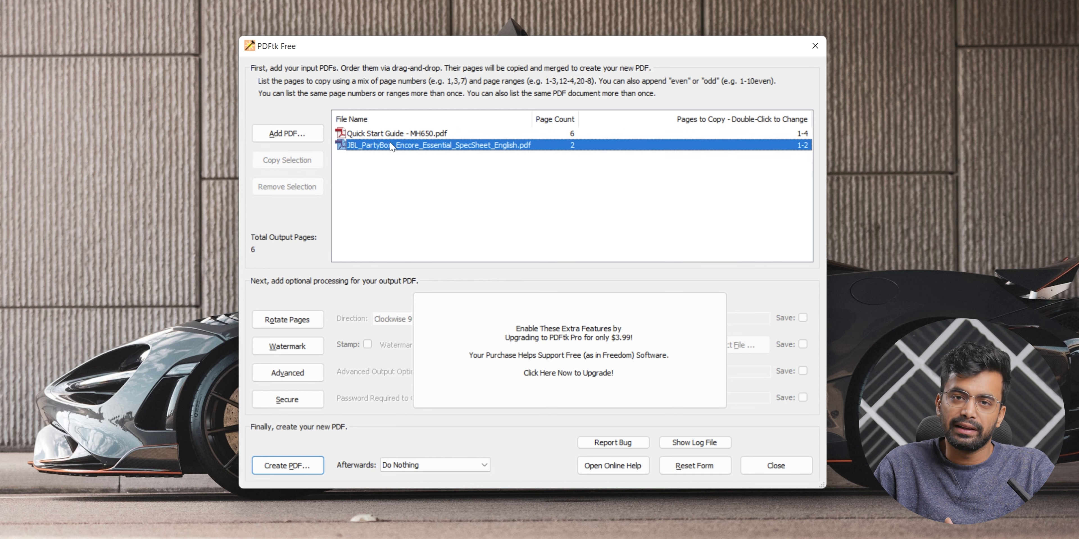
left_click(281, 164)
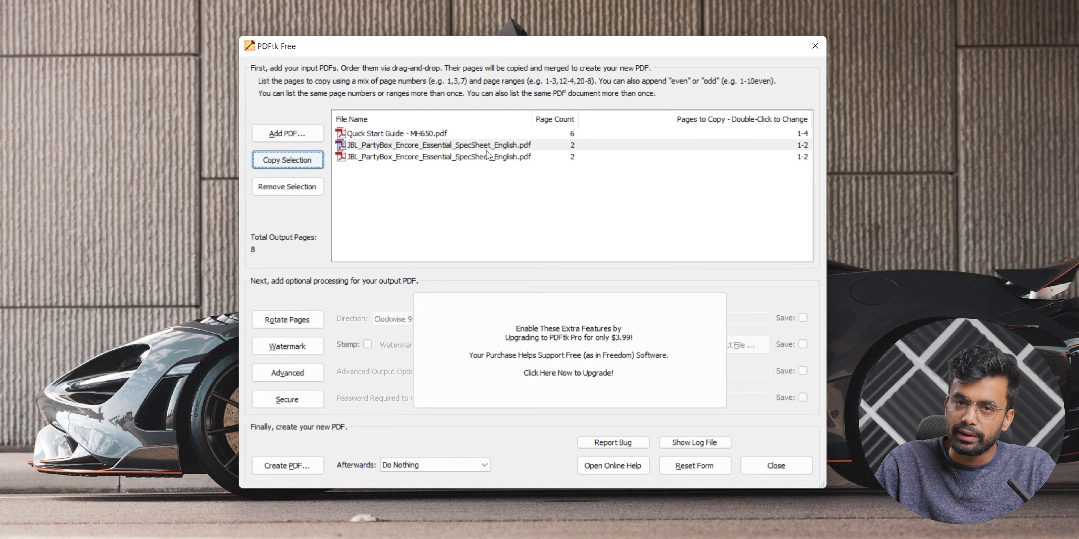
left_click(489, 156)
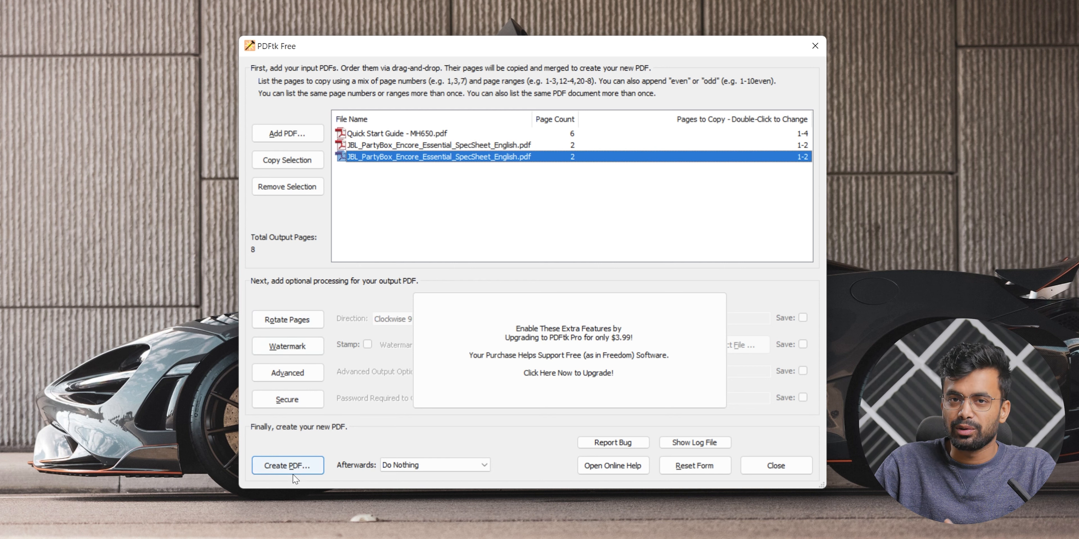
Step: Create the merged PDF under the name final doc, with the new PDF set to open in the viewer
left_click(426, 466)
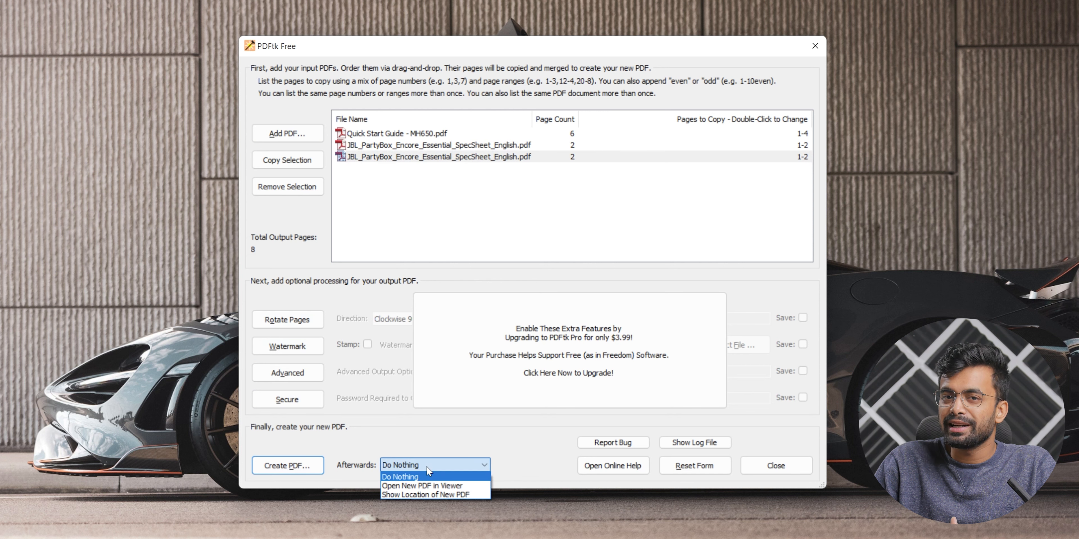
left_click(408, 486)
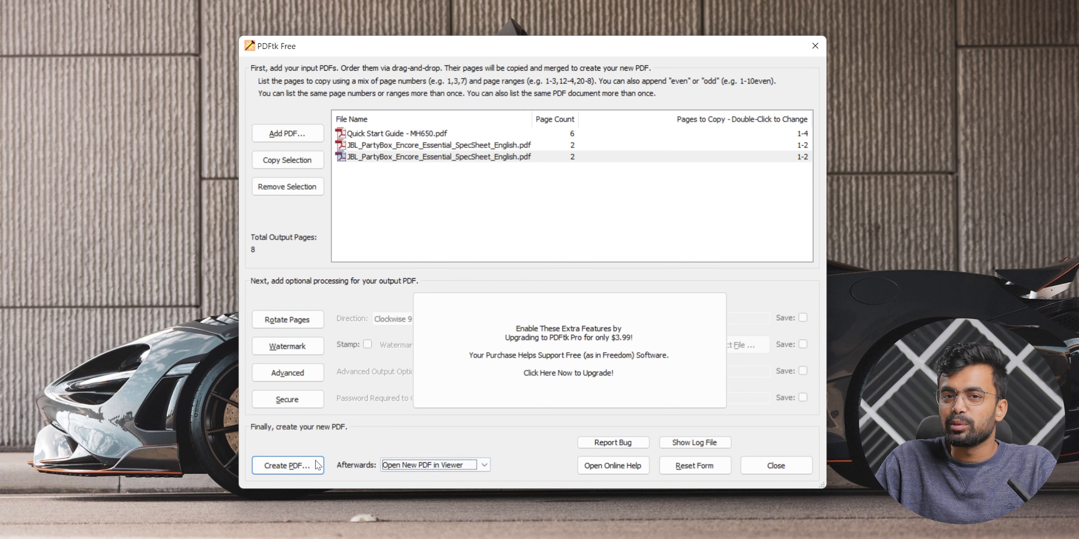
left_click(295, 468)
type("final d")
key("Return")
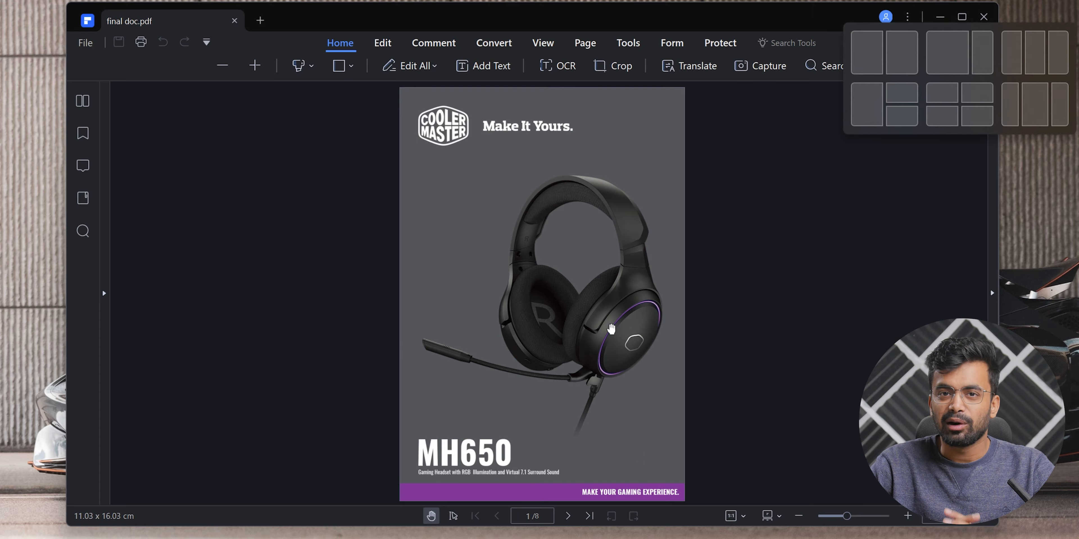
Step: Look through the pages of the merged final doc.pdf in the PDF viewer
scroll(611, 328, "down", 4)
scroll(611, 329, "down", 20)
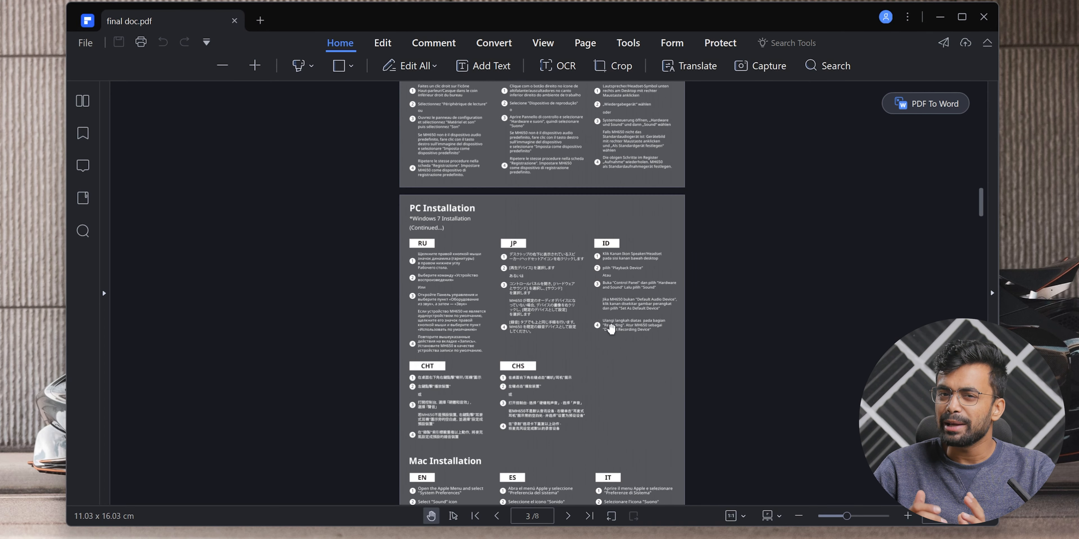
scroll(610, 329, "up", 20)
scroll(611, 328, "down", 14)
scroll(611, 329, "up", 10)
scroll(611, 329, "down", 5)
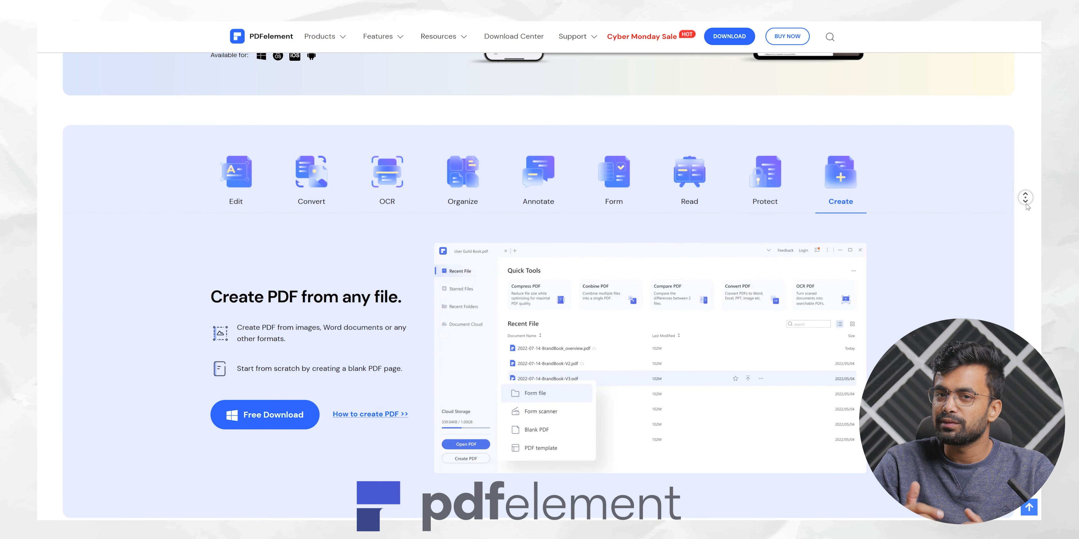
middle_click(1026, 203)
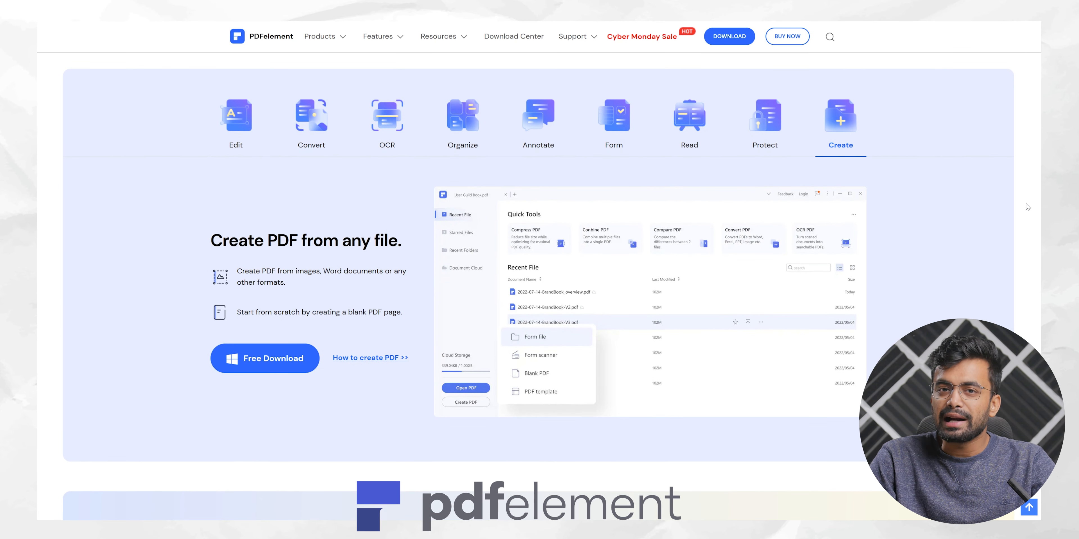